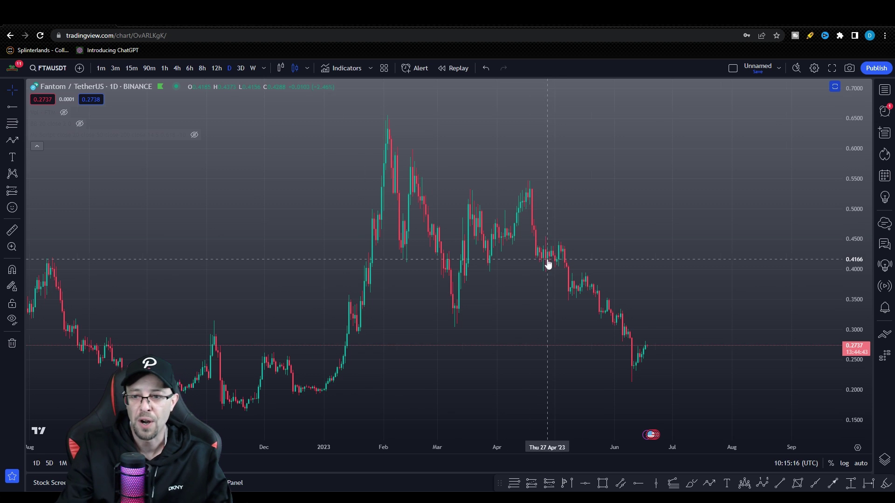
Step: Zoom the FTMUSDT daily chart and open the Trading Watchlist panel beside it
{"action": "scroll", "coordinate": [545, 260], "scroll_direction": "up", "scroll_amount": 3}
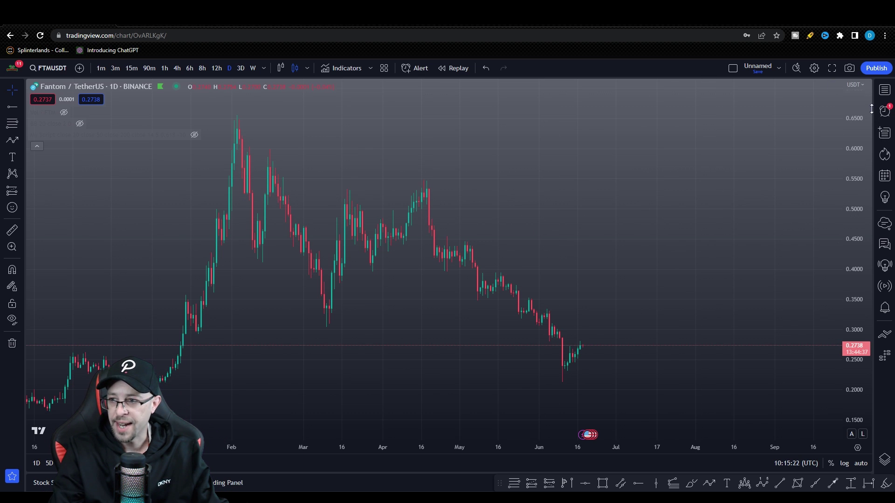
{"action": "left_click_drag", "start_coordinate": [874, 109], "coordinate": [727, 112]}
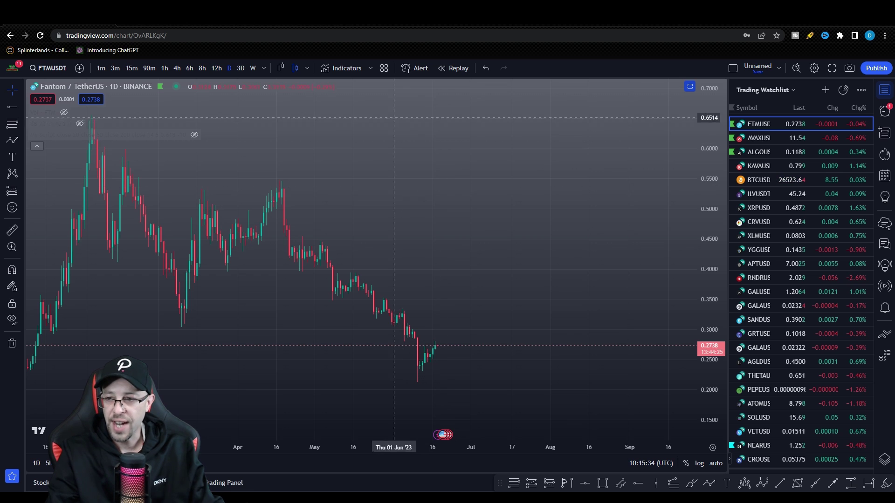
Step: Switch the chart to AVAXUSD, then to the ALGOUSD daily chart from the watchlist
{"action": "scroll", "coordinate": [616, 193], "scroll_direction": "down", "scroll_amount": 1}
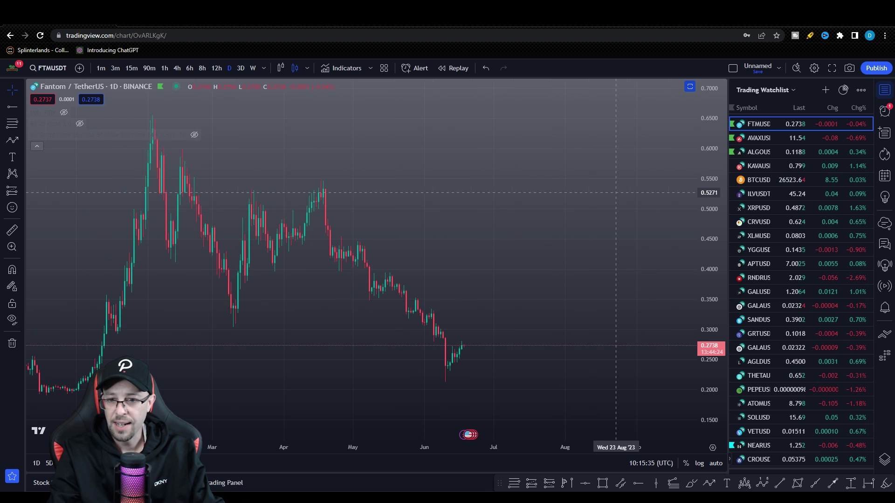
{"action": "left_click", "coordinate": [761, 138]}
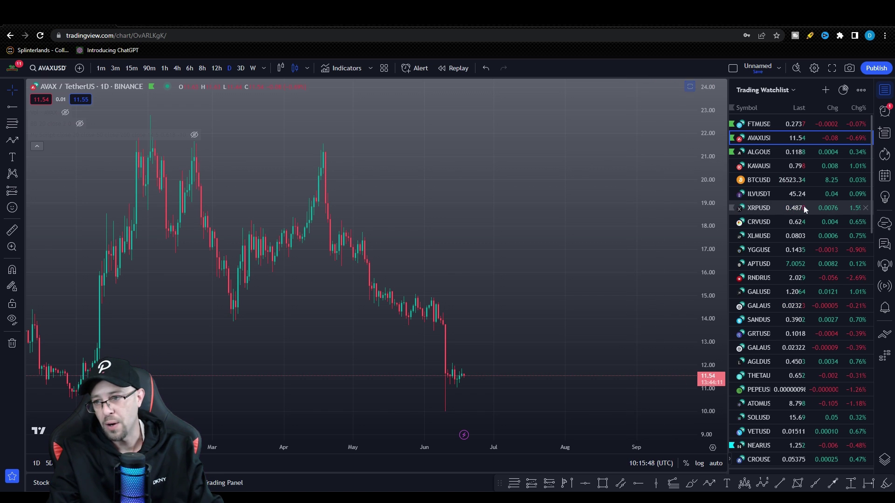
{"action": "left_click", "coordinate": [758, 153]}
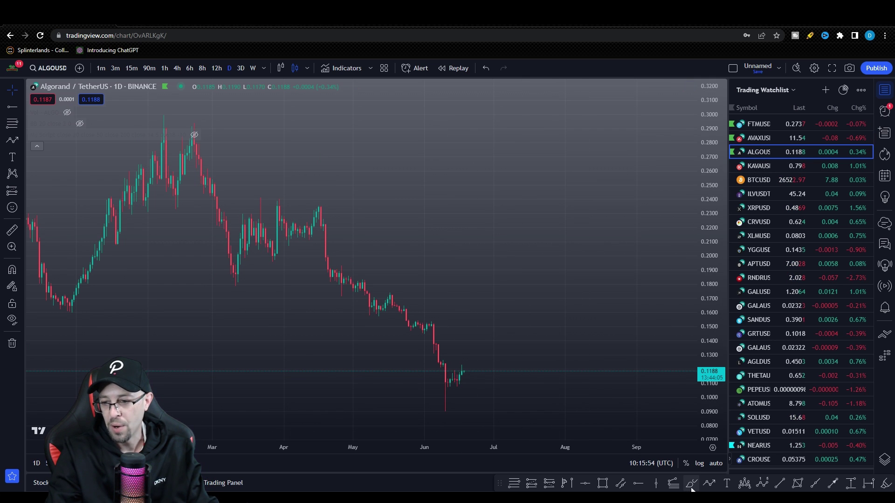
Step: Draw a descending trend line on ALGOUSDT from the April high near 0.236 past the latest candles
{"action": "left_click", "coordinate": [782, 485]}
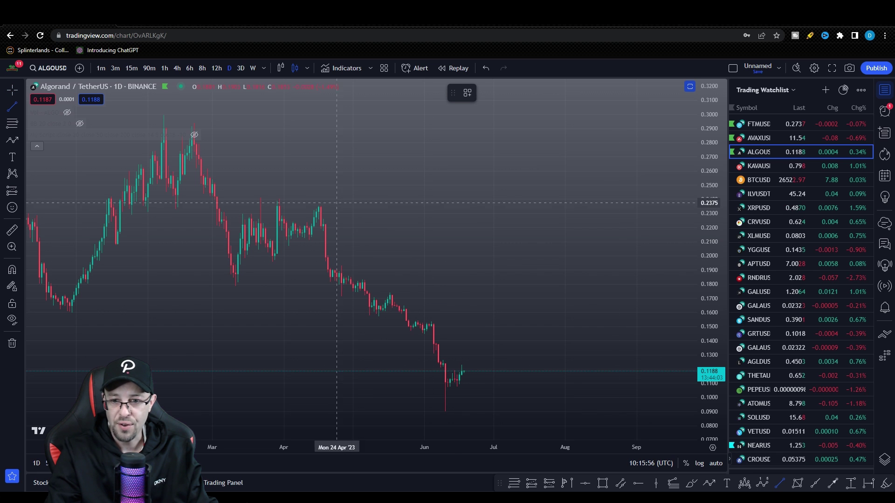
{"action": "left_click", "coordinate": [320, 205]}
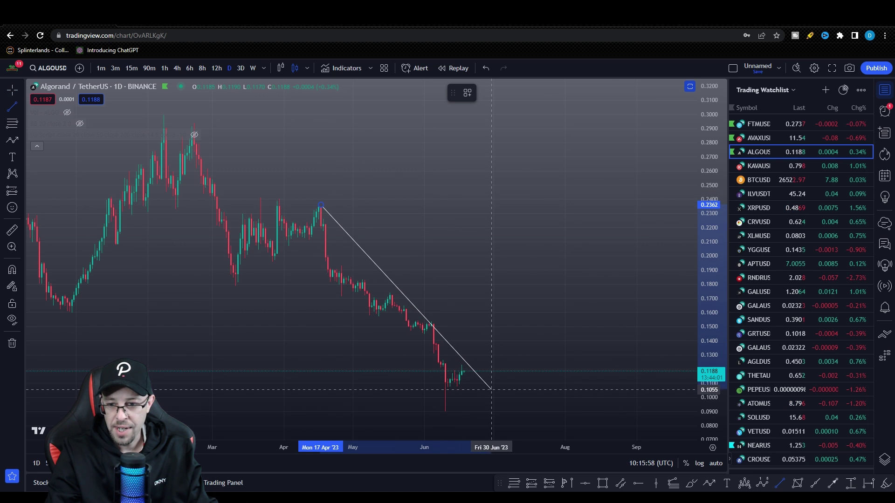
{"action": "left_click", "coordinate": [495, 389]}
{"action": "left_click_drag", "start_coordinate": [489, 332], "coordinate": [451, 247]}
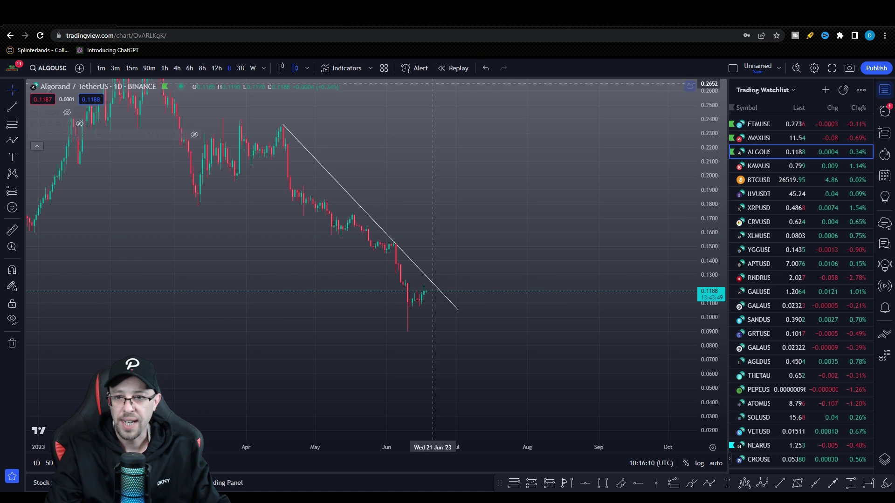
Step: Create an alert named TREND BREAK for ALGOUSDT crossing 0.1322 at the trend line
{"action": "left_click", "coordinate": [411, 68]}
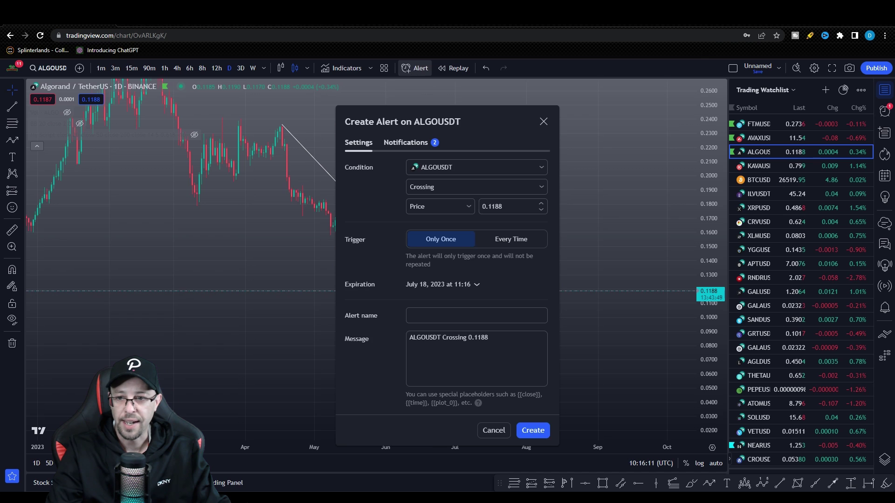
{"action": "left_click", "coordinate": [438, 309]}
{"action": "type", "text": "TREN"}
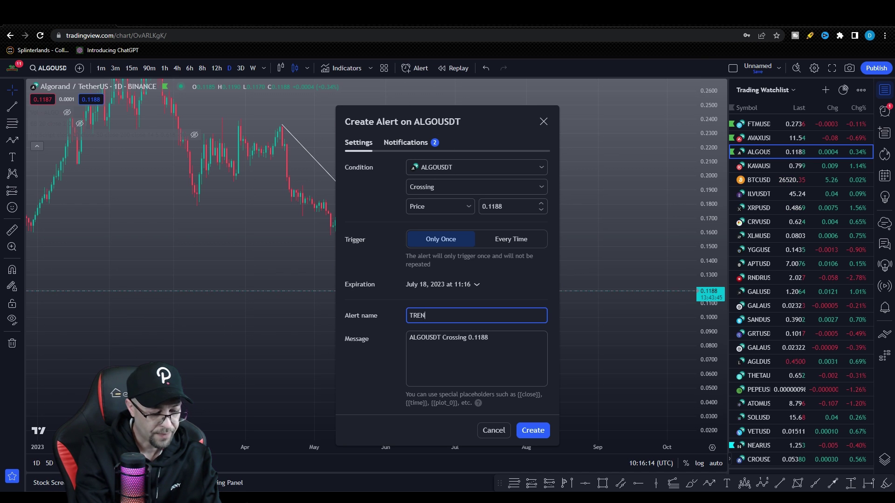
{"action": "type", "text": "D BREAK"}
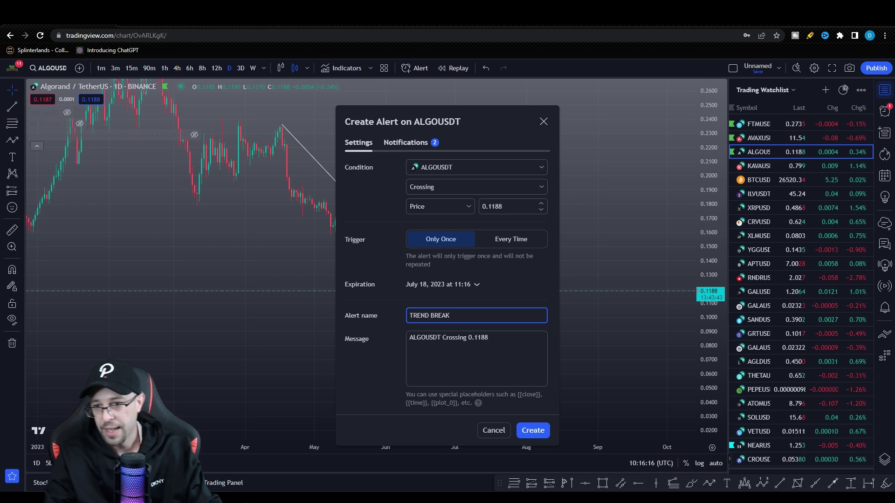
{"action": "left_click", "coordinate": [503, 206]}
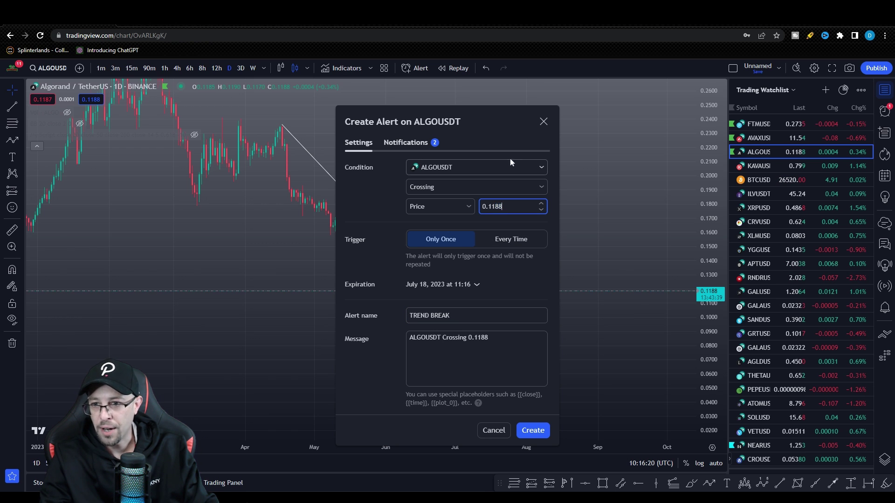
{"action": "left_click_drag", "start_coordinate": [505, 118], "coordinate": [313, 129]}
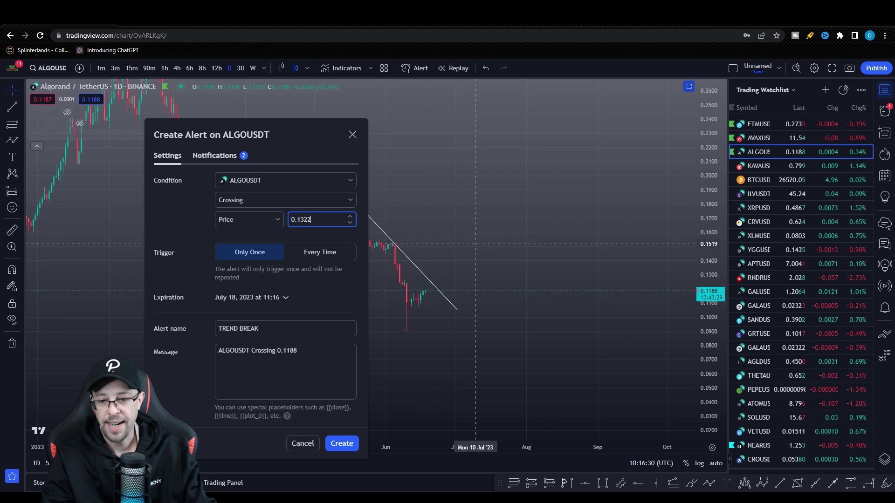
{"action": "left_click", "coordinate": [333, 443]}
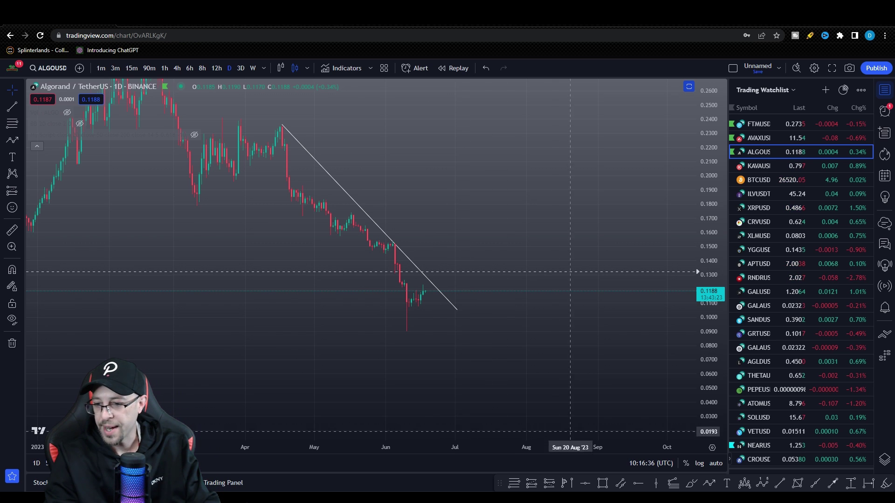
Step: Brush a breakout curve above the trend line and add a horizontal level at 0.1789
{"action": "left_click", "coordinate": [691, 484]}
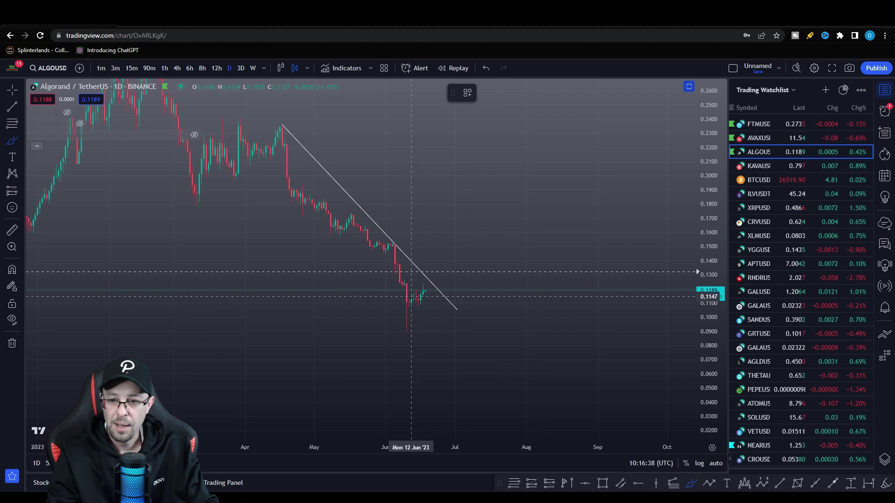
{"action": "mouse_move", "coordinate": [427, 290]}
{"action": "left_mouse_down"}
{"action": "mouse_move", "coordinate": [438, 268]}
{"action": "mouse_move", "coordinate": [446, 311]}
{"action": "left_mouse_up"}
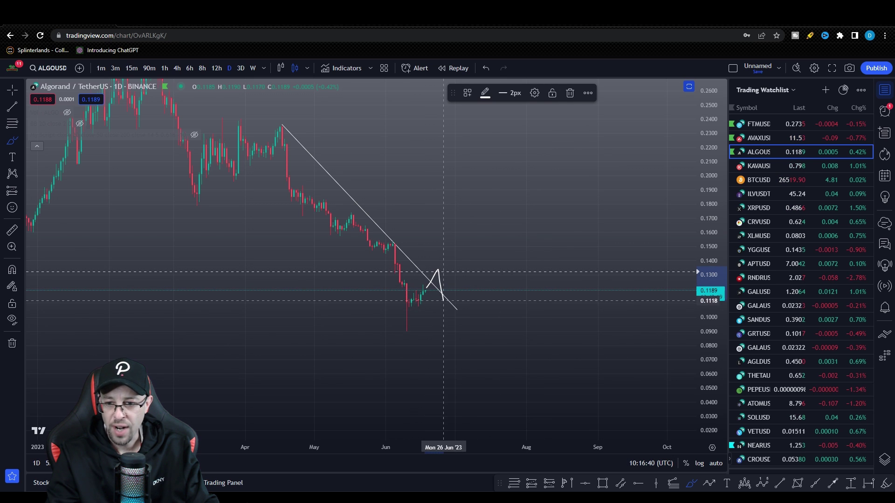
{"action": "left_click", "coordinate": [485, 68]}
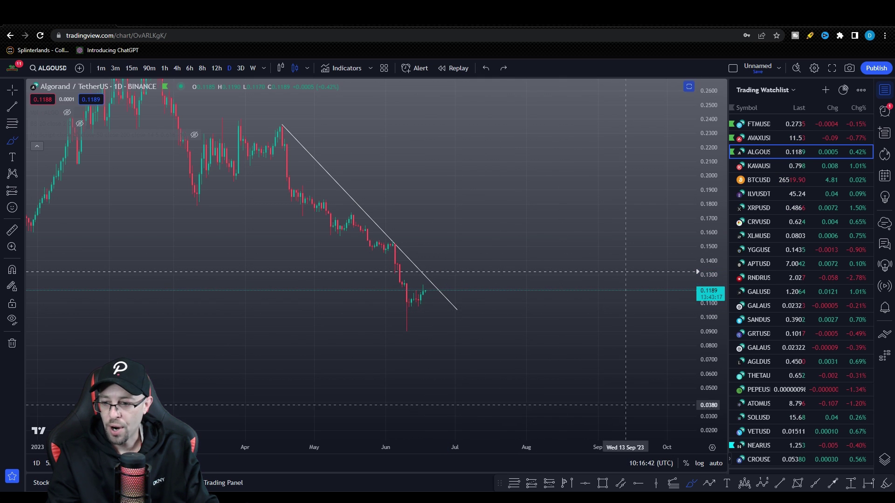
{"action": "left_click_drag", "start_coordinate": [422, 288], "coordinate": [441, 269]}
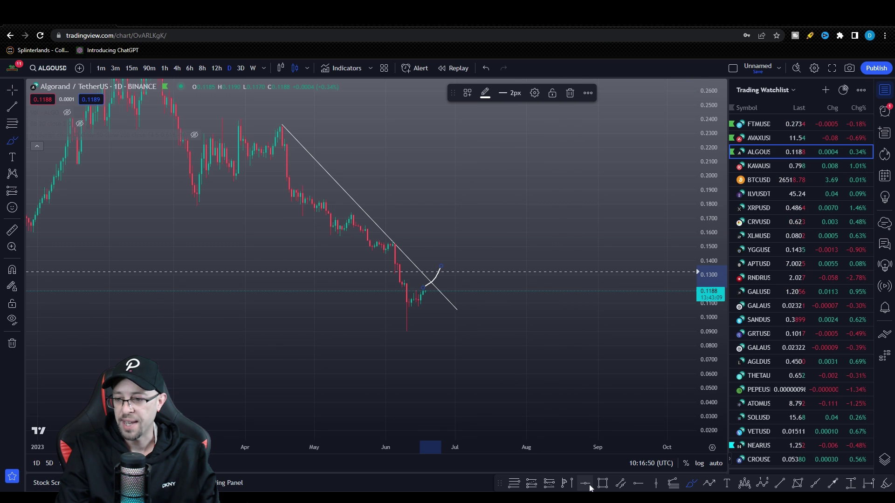
{"action": "left_click", "coordinate": [638, 483]}
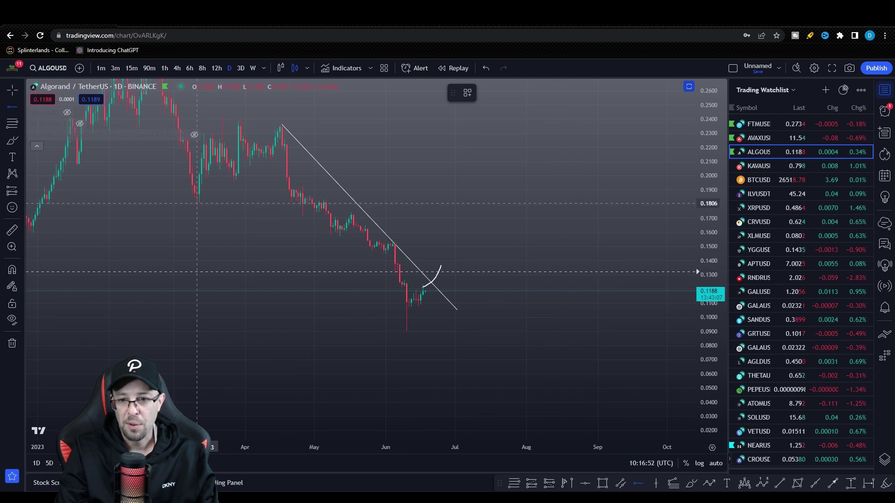
{"action": "left_click", "coordinate": [196, 205]}
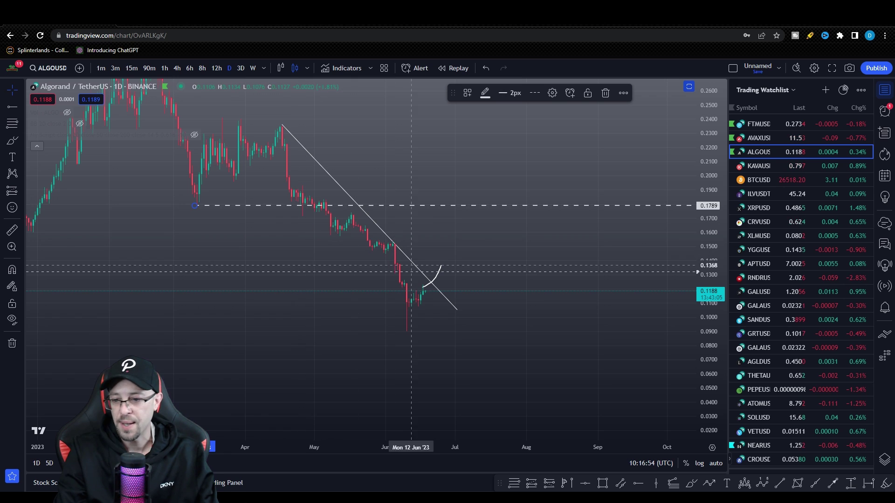
Step: Place a long position at the curve's end with stop near 0.0835 and target near 0.1793
{"action": "left_click", "coordinate": [532, 483]}
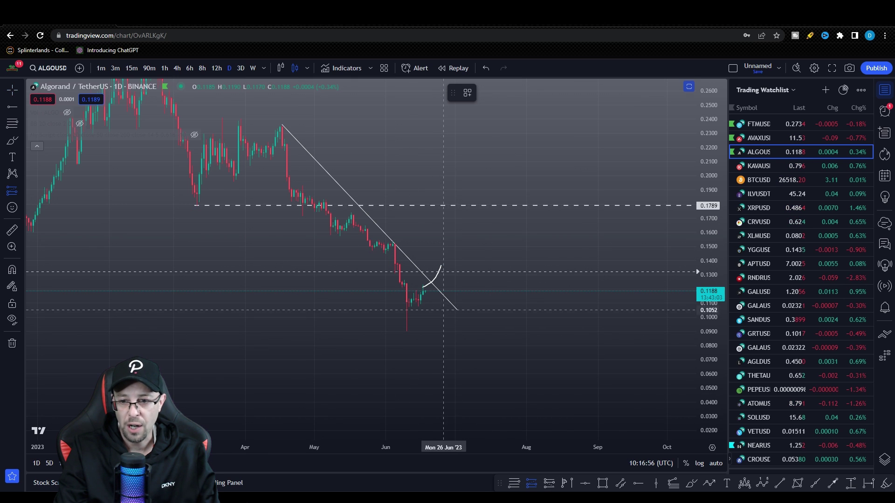
{"action": "left_click", "coordinate": [441, 266]}
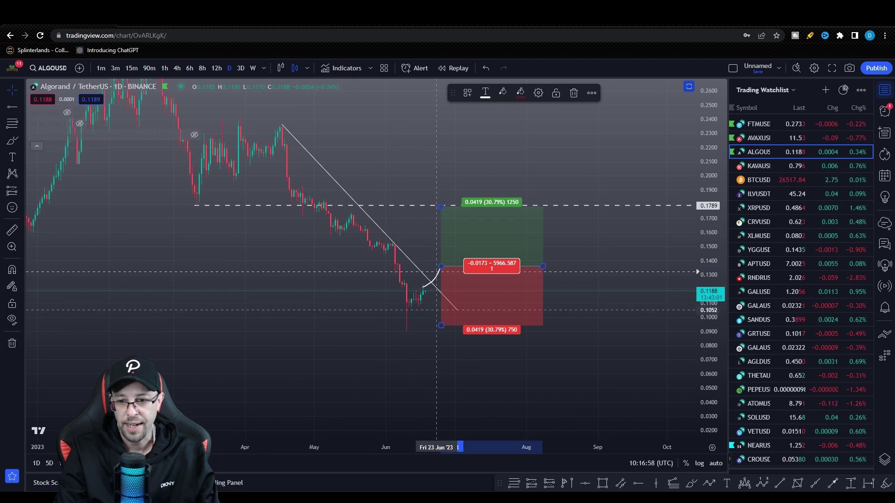
{"action": "left_click_drag", "start_coordinate": [441, 326], "coordinate": [441, 340]}
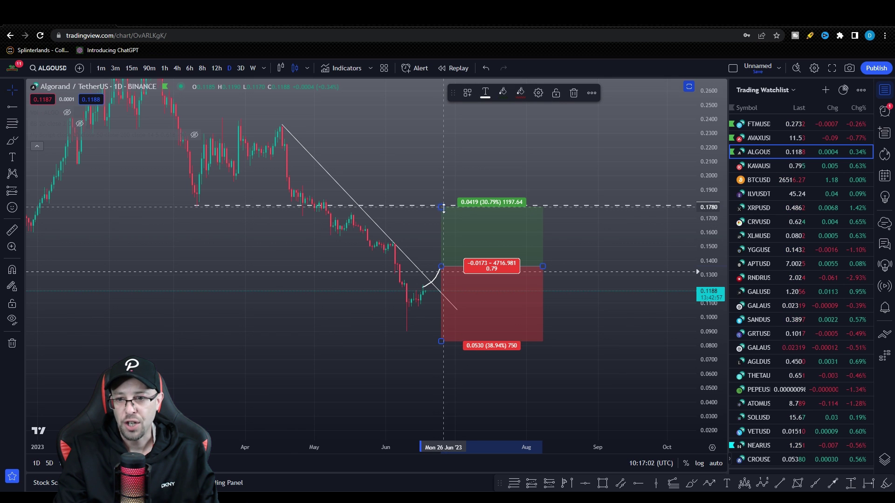
{"action": "mouse_move", "coordinate": [441, 207]}
{"action": "left_mouse_down"}
{"action": "mouse_move", "coordinate": [443, 216]}
{"action": "mouse_move", "coordinate": [441, 206]}
{"action": "left_mouse_up"}
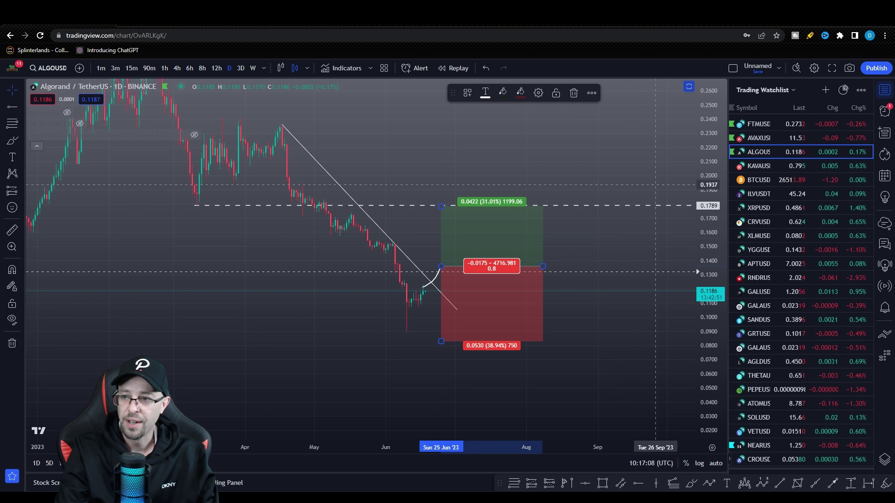
Step: Step through KAVAUSD and BTCUSD in the watchlist to reach the ILVUSDT daily chart
{"action": "left_click", "coordinate": [769, 165]}
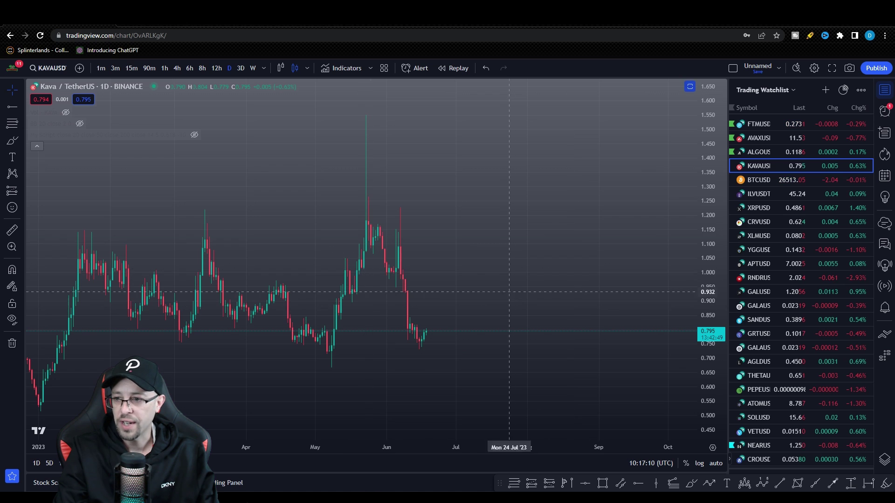
{"action": "left_click", "coordinate": [758, 180]}
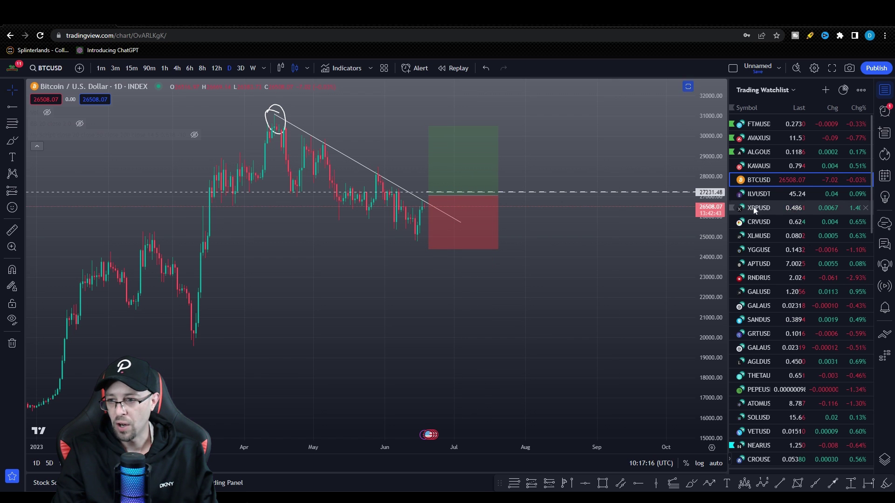
{"action": "left_click", "coordinate": [761, 196]}
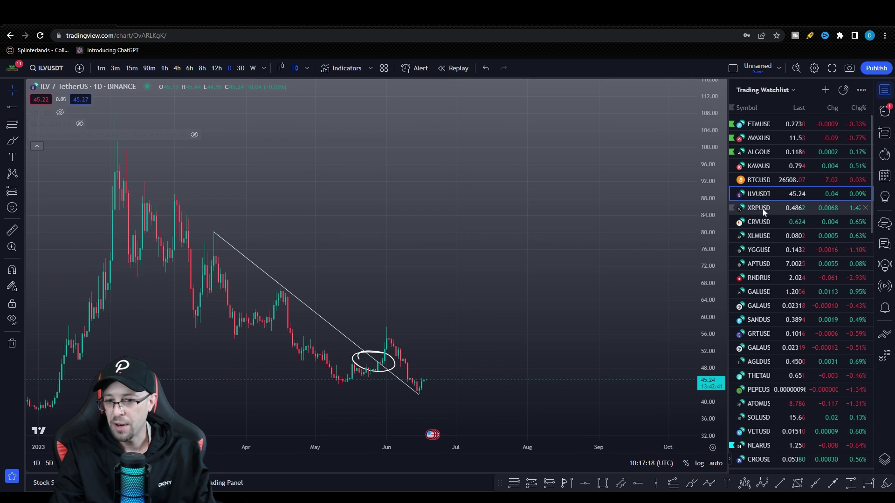
Step: Place an ILV long position at the latest candle with target near 74 and a 15% stop, then view XRP
{"action": "left_click", "coordinate": [516, 484]}
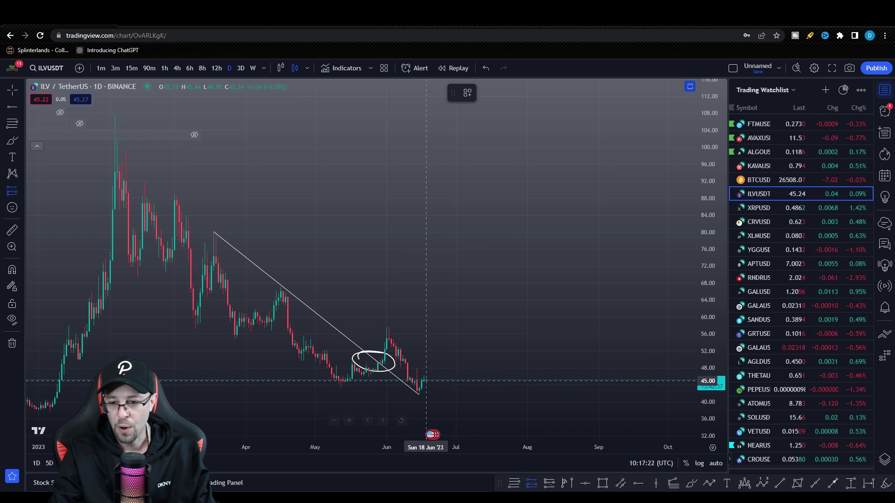
{"action": "left_click", "coordinate": [426, 381]}
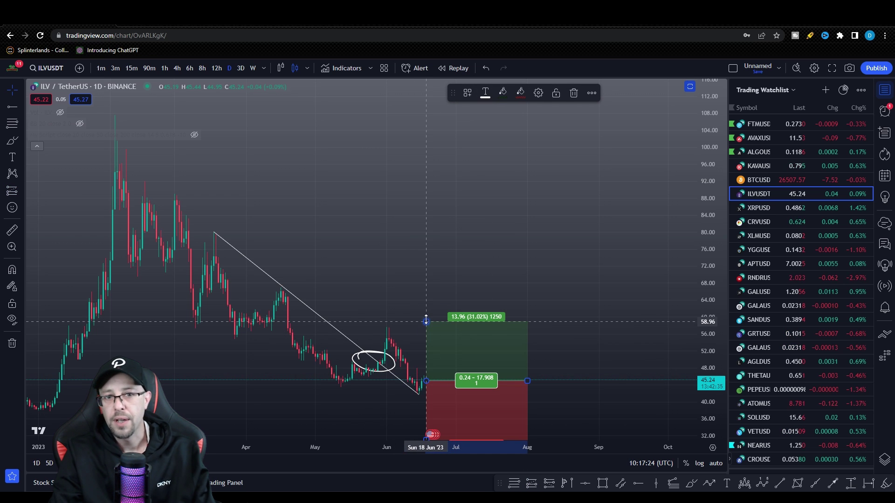
{"action": "left_click_drag", "start_coordinate": [426, 321], "coordinate": [439, 256]}
{"action": "left_click_drag", "start_coordinate": [701, 245], "coordinate": [699, 266]}
{"action": "left_click_drag", "start_coordinate": [426, 411], "coordinate": [431, 386]}
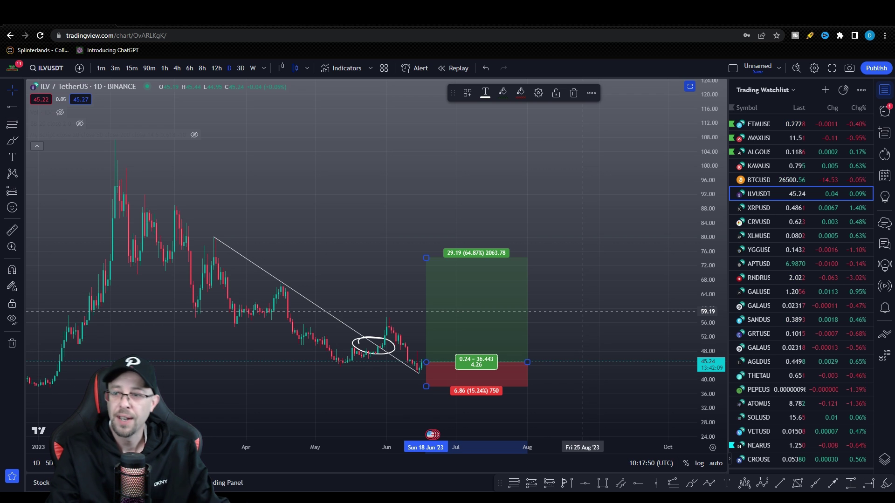
{"action": "left_click", "coordinate": [765, 210]}
Step: Open CRVUSD, zoom in, and draw a trend line from the 1.12 high past the latest candles
{"action": "left_click", "coordinate": [765, 224]}
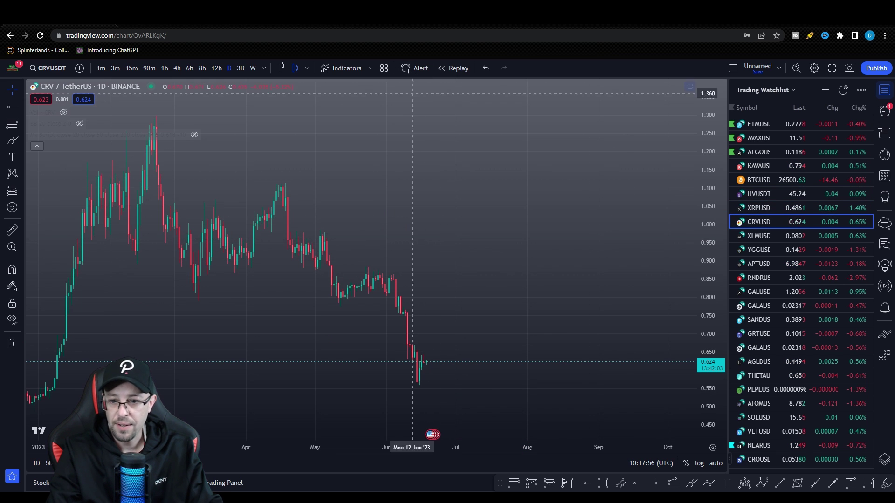
{"action": "scroll", "coordinate": [412, 94], "scroll_direction": "up", "scroll_amount": 2}
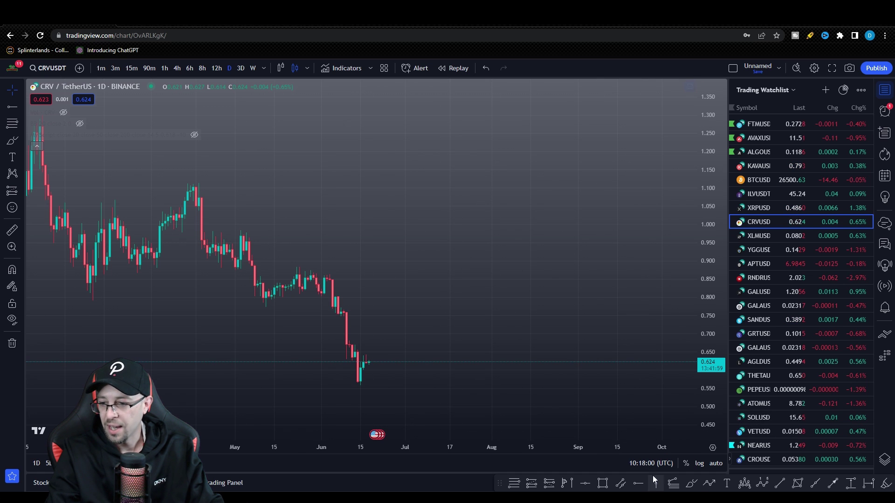
{"action": "left_click", "coordinate": [779, 483]}
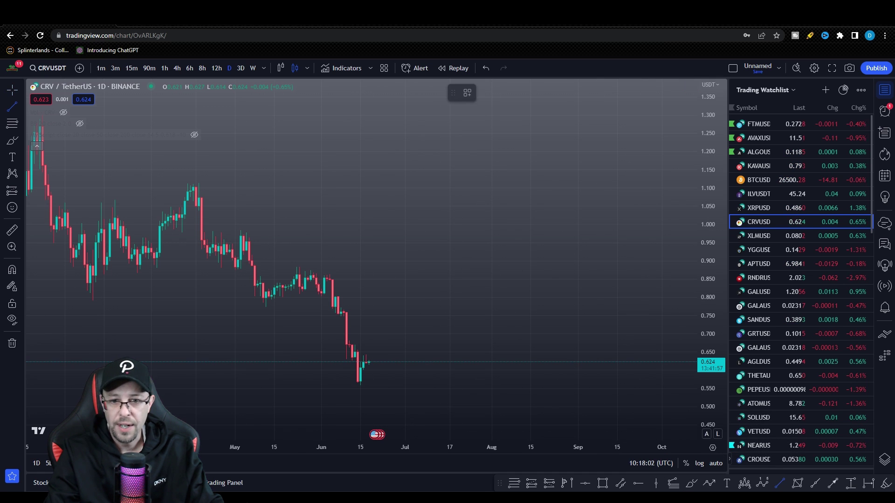
{"action": "left_click", "coordinate": [196, 181]}
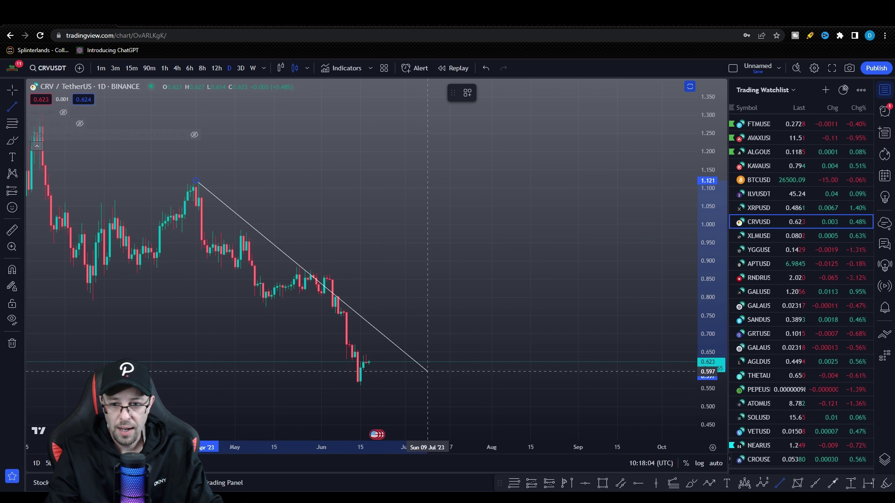
{"action": "left_click", "coordinate": [452, 362]}
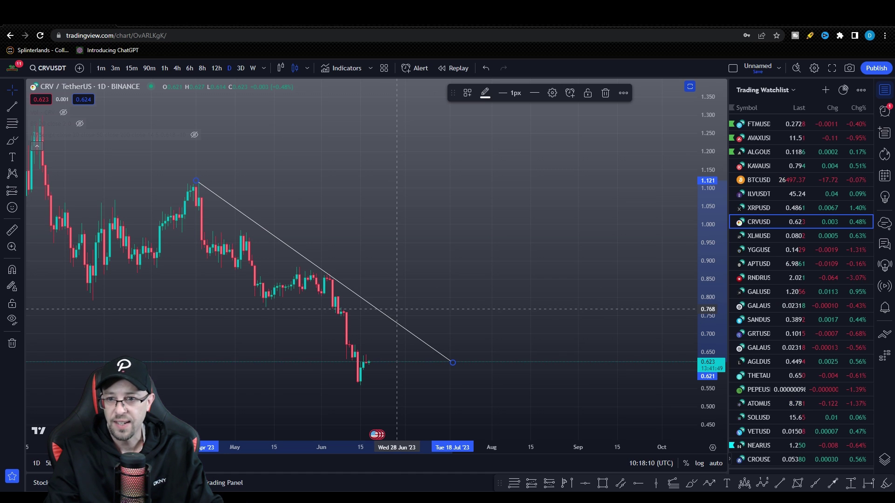
Step: Set the CRVUSDT alert price to 0.760, name it TREND BREAK, and create it
{"action": "left_click", "coordinate": [416, 68]}
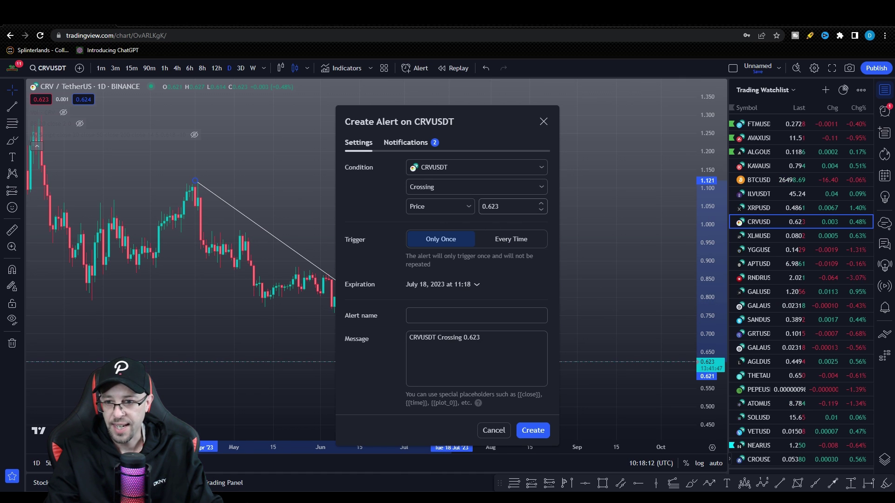
{"action": "left_click", "coordinate": [495, 206]}
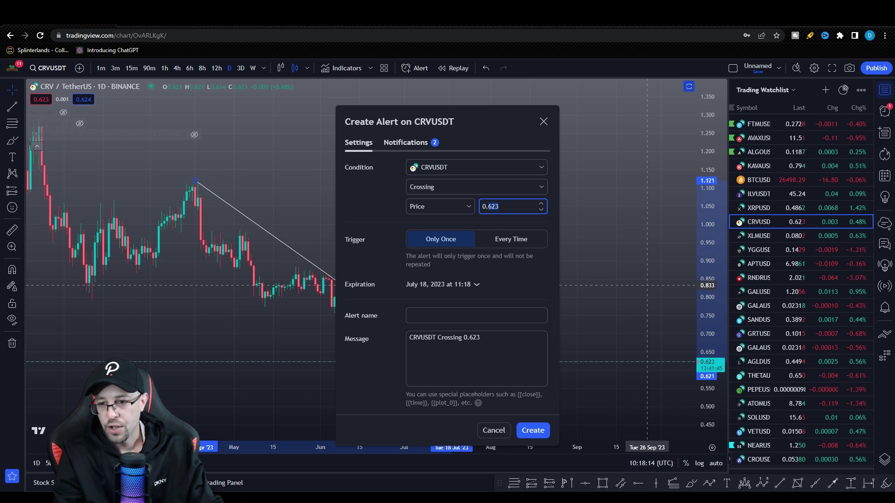
{"action": "type", "text": "76"}
{"action": "left_click", "coordinate": [466, 316]}
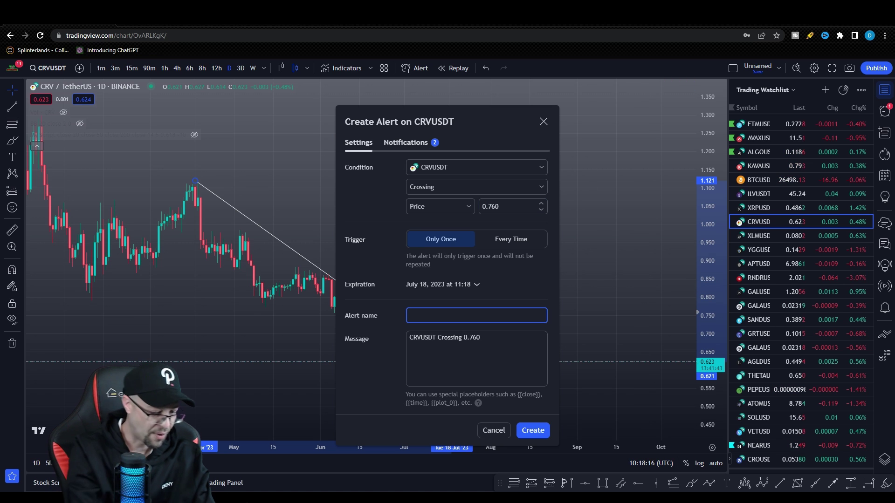
{"action": "type", "text": "TREND BREA"}
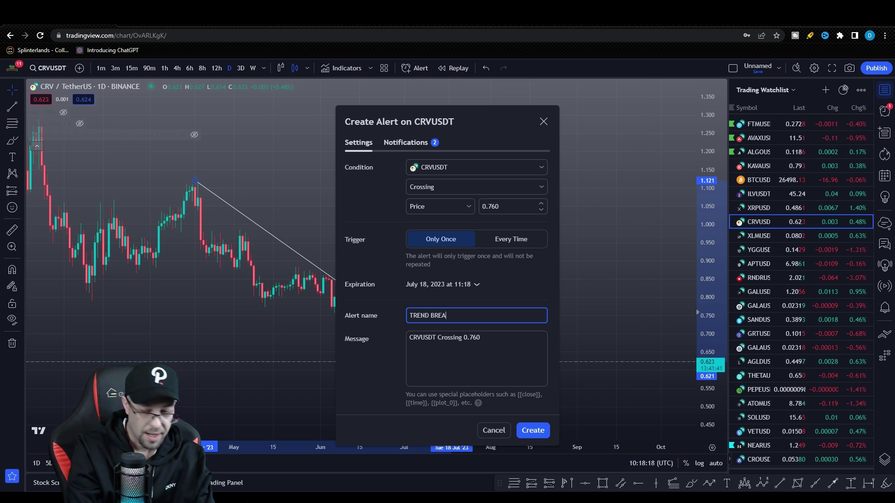
{"action": "type", "text": "K"}
{"action": "left_click", "coordinate": [530, 430]}
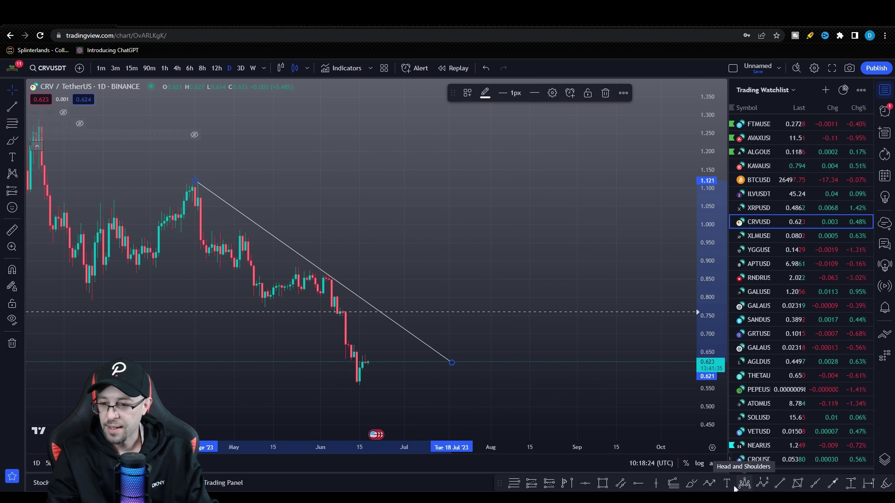
Step: Draw a small rectangle on the trendline near 0.72 and flatten it onto the line
{"action": "left_click", "coordinate": [602, 484]}
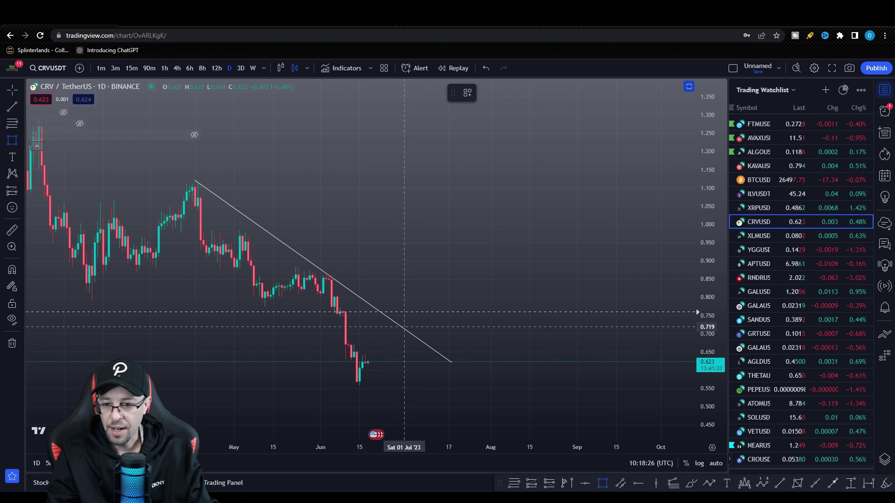
{"action": "left_click_drag", "start_coordinate": [396, 330], "coordinate": [407, 300]}
{"action": "left_click", "coordinate": [411, 301]}
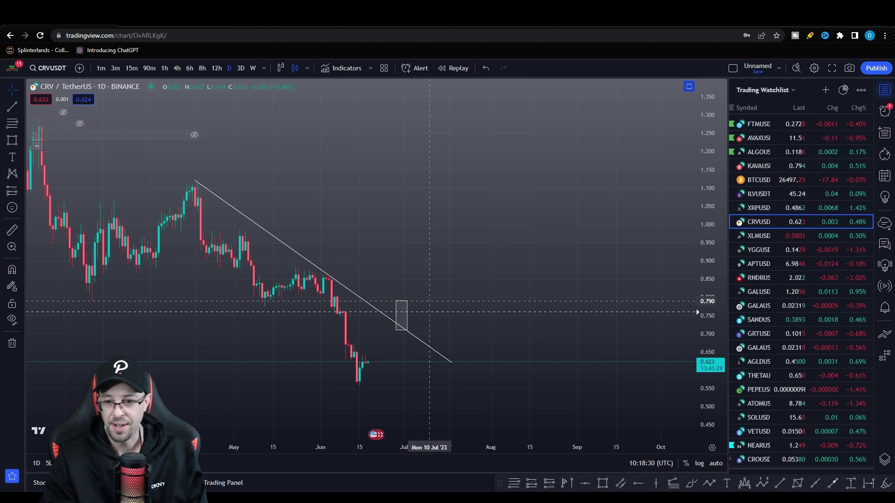
{"action": "left_click", "coordinate": [404, 302]}
{"action": "left_click_drag", "start_coordinate": [404, 303], "coordinate": [404, 325]}
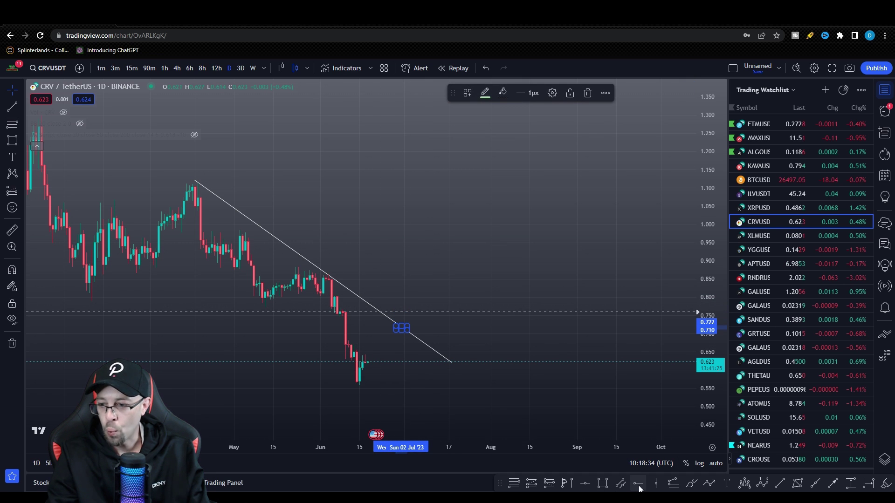
Step: Draw a vertical line from the box up to about 0.820
{"action": "left_click", "coordinate": [779, 483]}
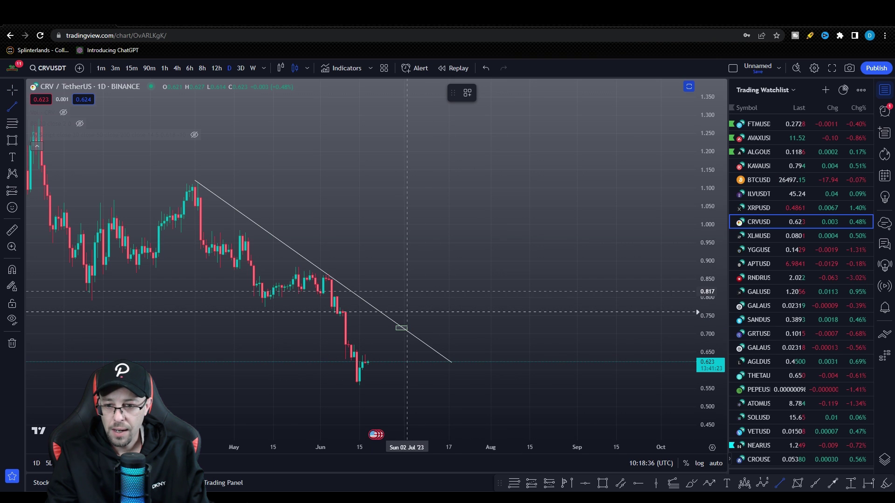
{"action": "left_click", "coordinate": [401, 289]}
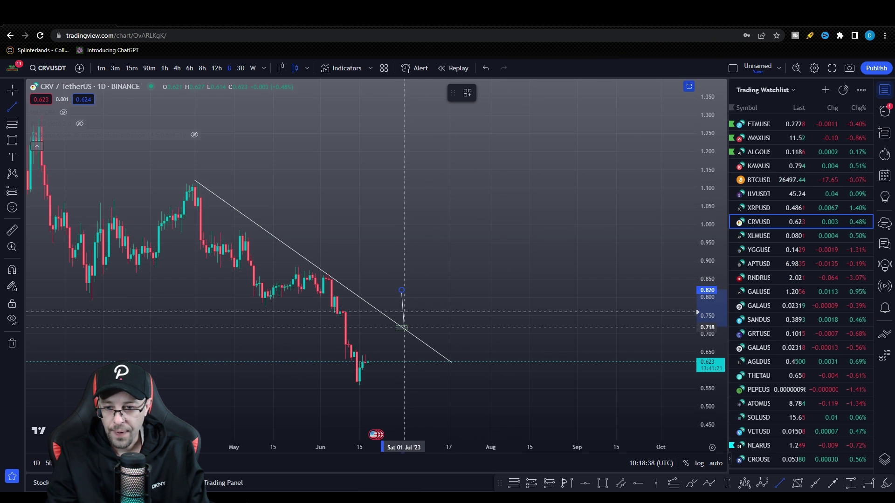
{"action": "left_click", "coordinate": [402, 327]}
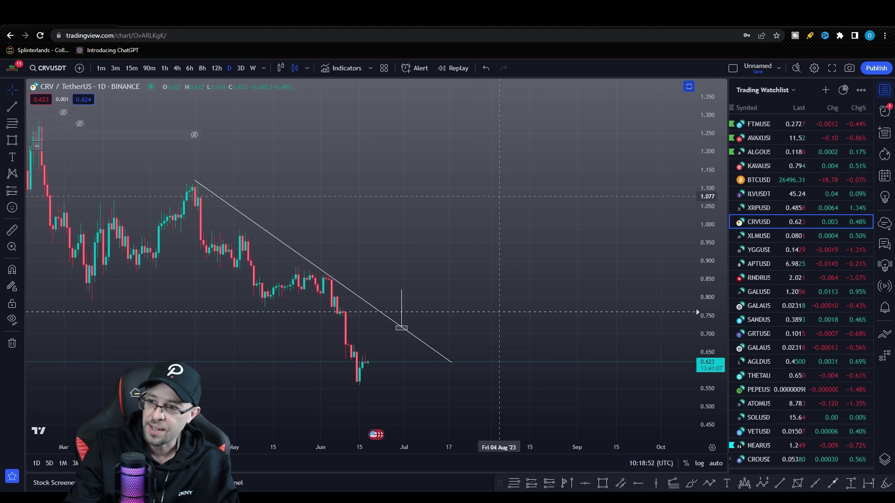
Step: Add a new empty watchlist titled 'CRYPTO BULLSEYE COMMUNITY PICKS' via Create new list and save it
{"action": "left_click", "coordinate": [758, 94]}
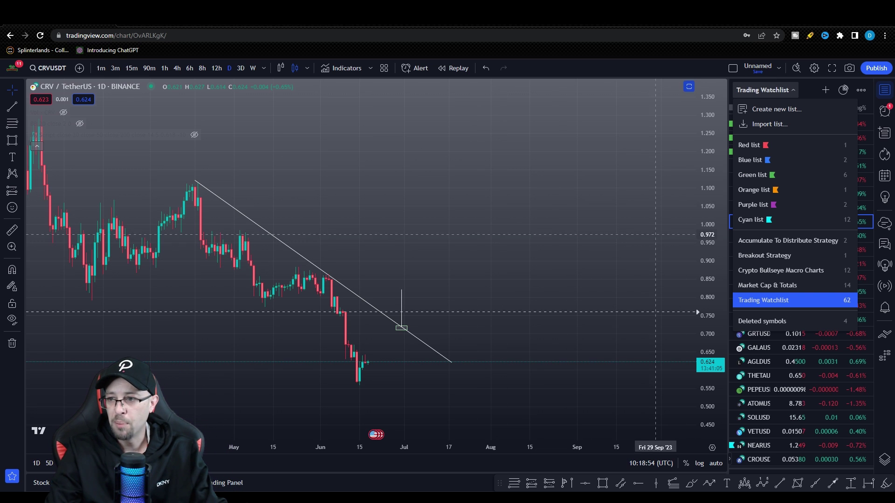
{"action": "left_click", "coordinate": [776, 110]}
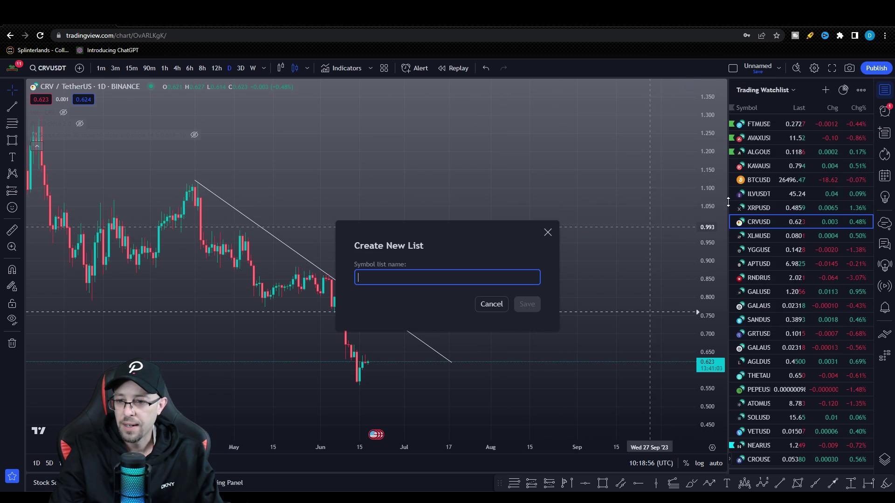
{"action": "type", "text": "CR"}
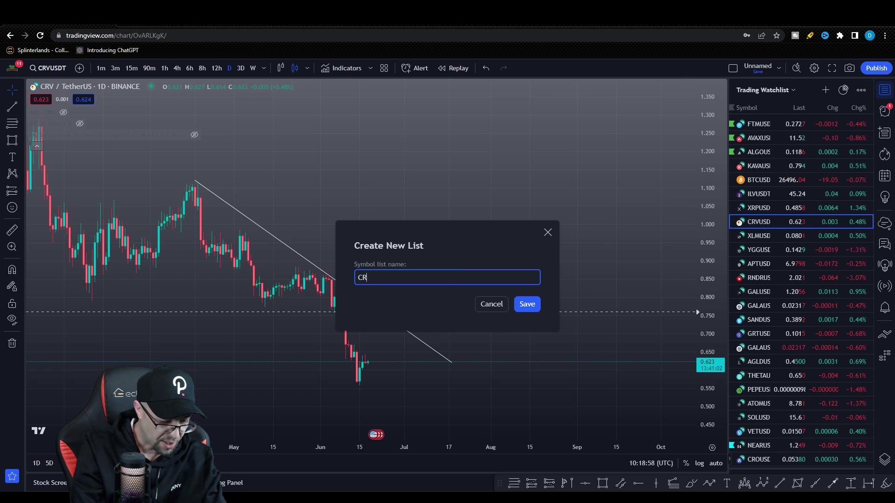
{"action": "type", "text": "YPTO BUL"}
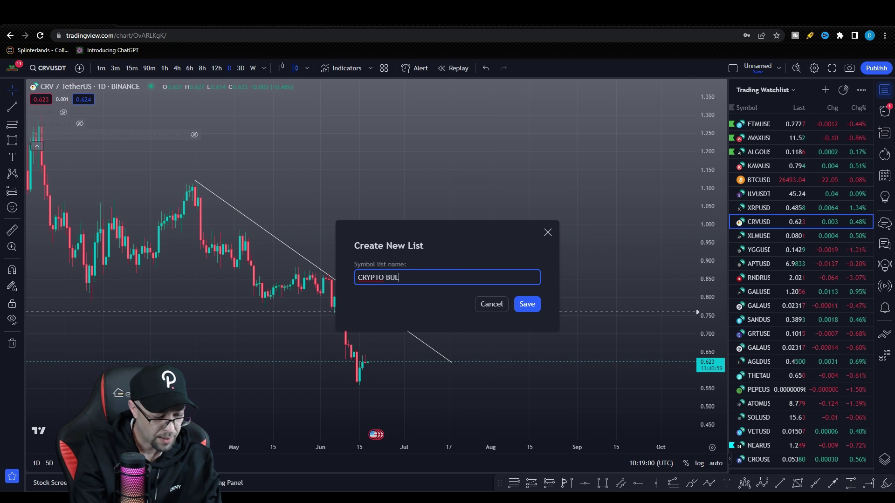
{"action": "type", "text": "LSEYE COMM"}
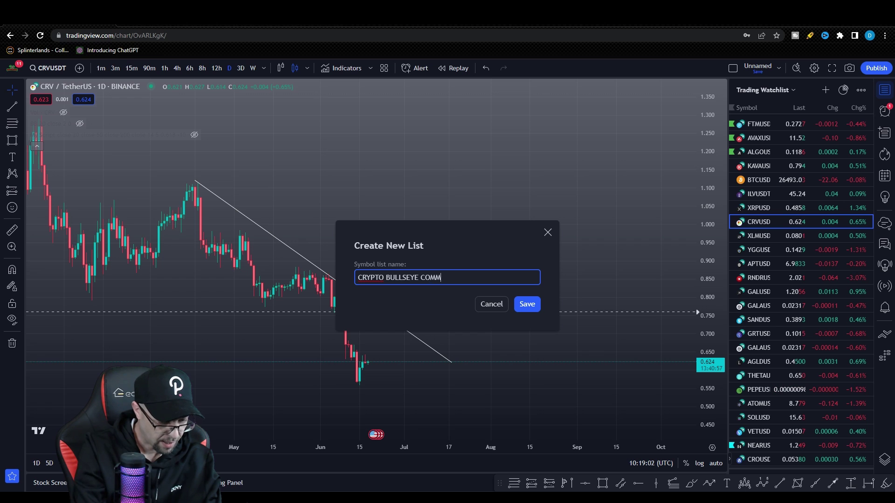
{"action": "type", "text": "UNITY PICKS"}
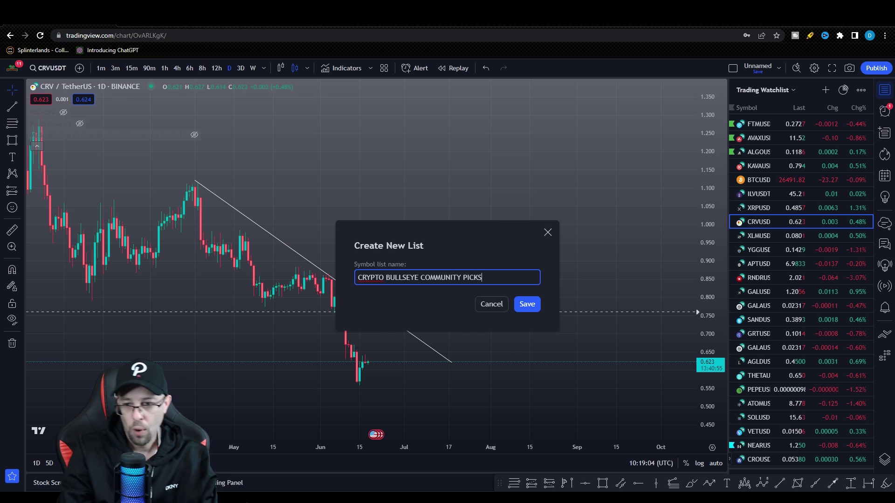
{"action": "left_click", "coordinate": [526, 305]}
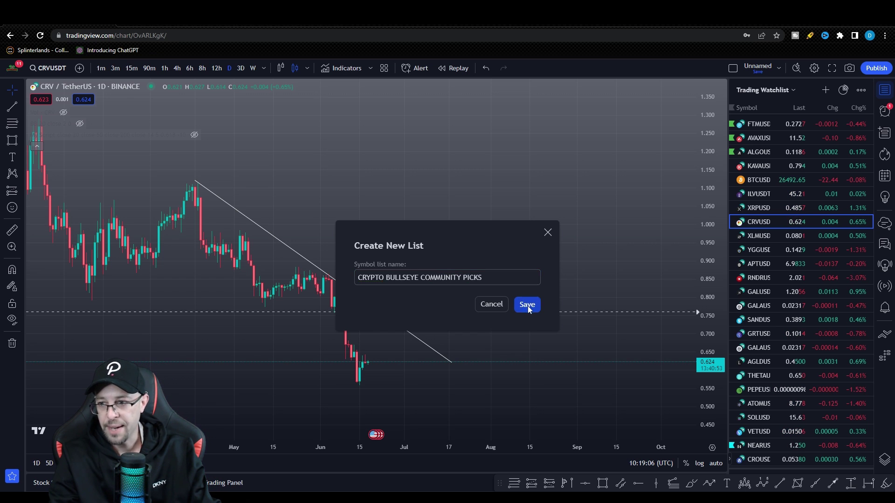